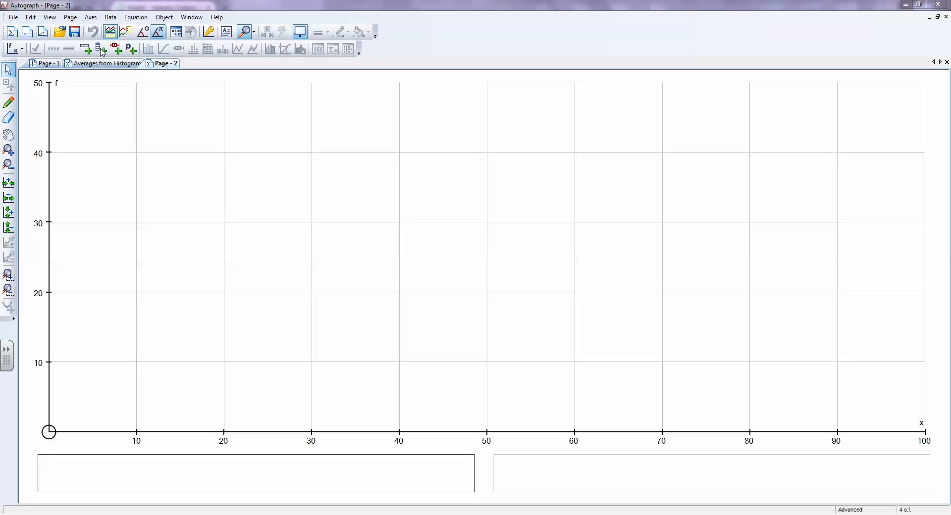
# Start a new raw data set named "Original Data" and assign it a discrete rectangular distribution
pyautogui.click(101, 50)
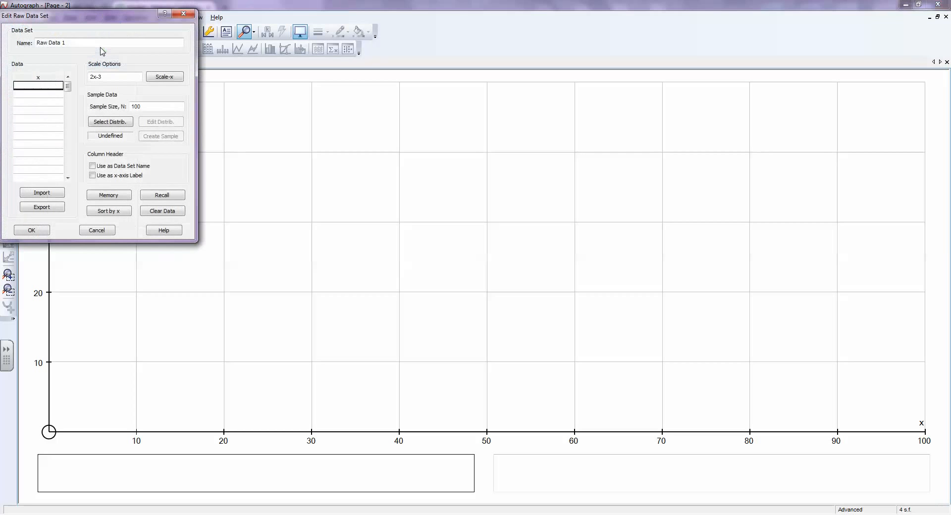
pyautogui.moveTo(101, 18); pyautogui.dragTo(98, 114)
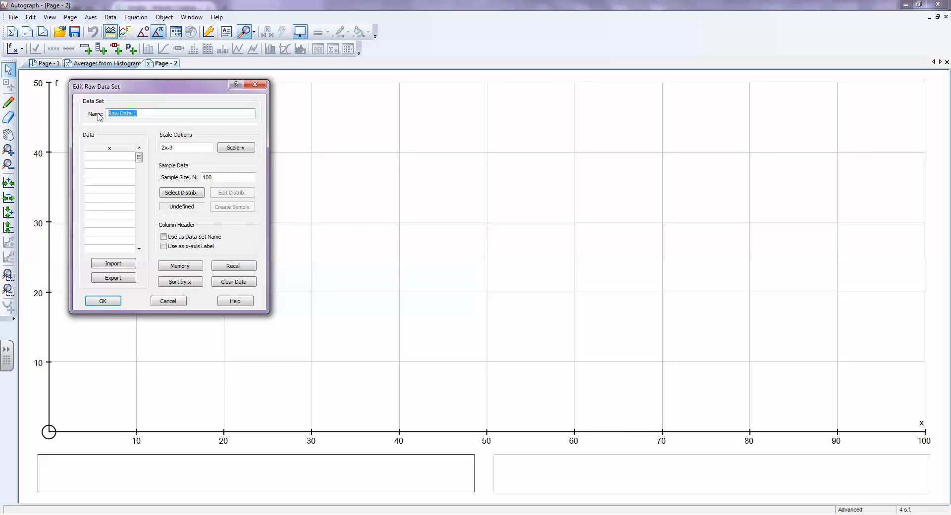
pyautogui.write('Original Data')
pyautogui.click(181, 192)
pyautogui.click(101, 182)
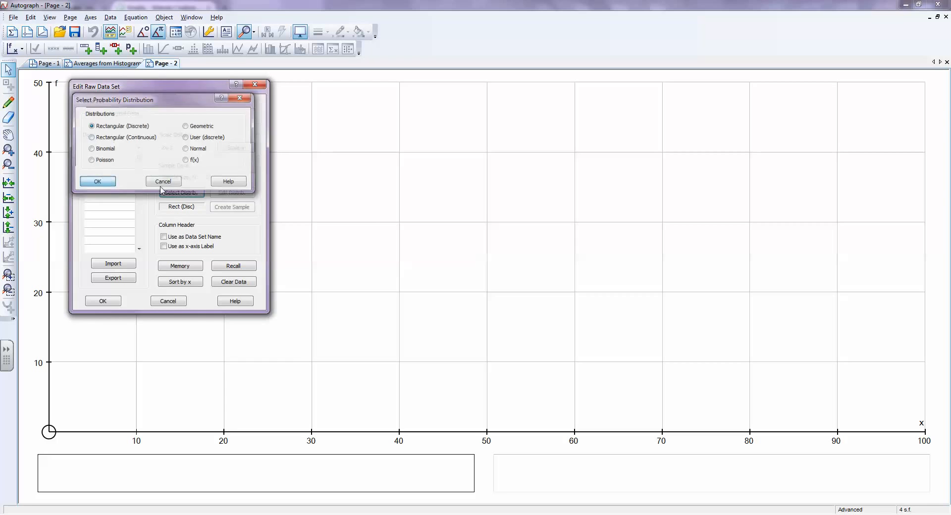
# Generate a sample of 120 values from the discrete rectangular distribution and add the data set to the page
pyautogui.click(214, 193)
pyautogui.moveTo(149, 98); pyautogui.dragTo(345, 108)
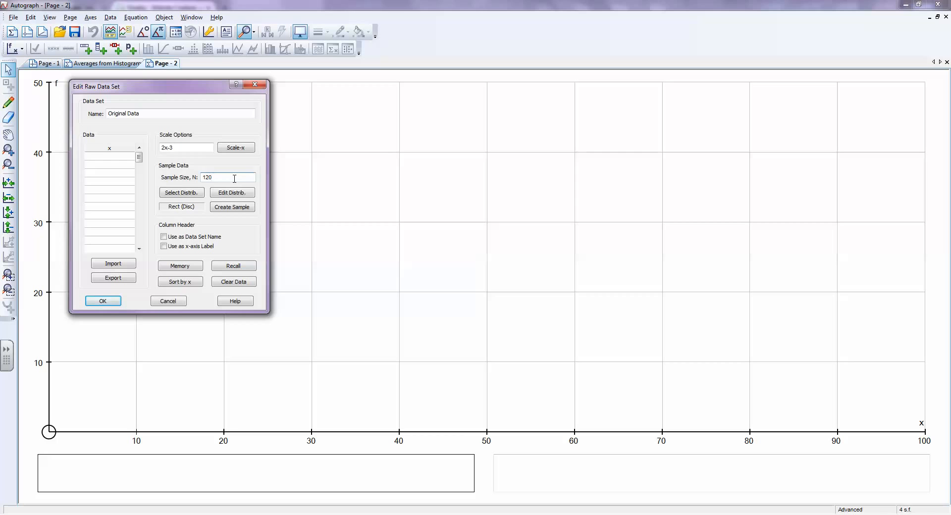
pyautogui.click(242, 211)
pyautogui.moveTo(139, 158); pyautogui.dragTo(156, 183)
pyautogui.click(103, 301)
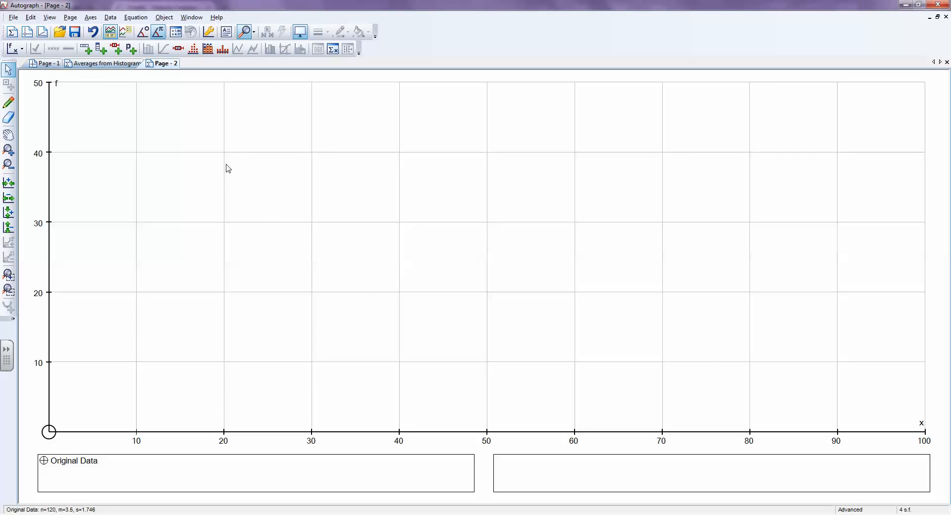
# Draw an upward dot plot of Original Data with both spacings at 1, and set the y-axis pip spacing to 2
pyautogui.click(193, 49)
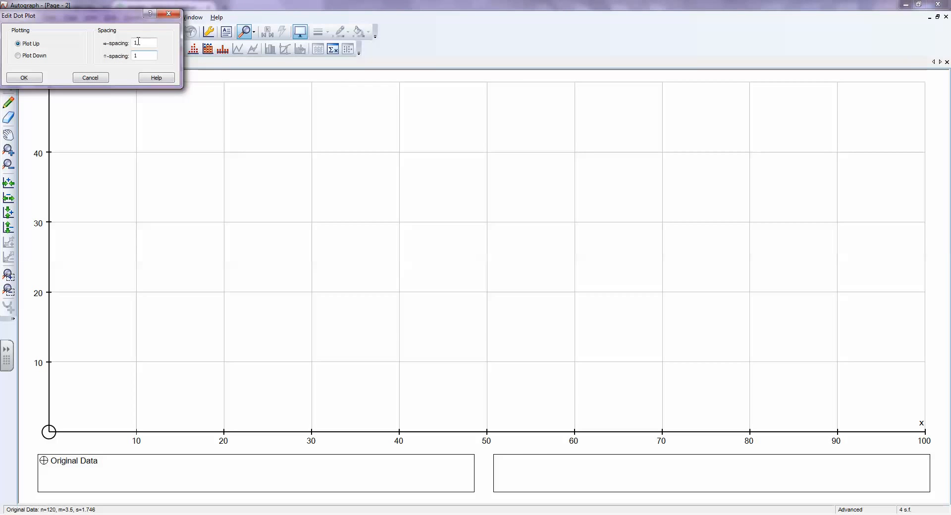
pyautogui.press('Return')
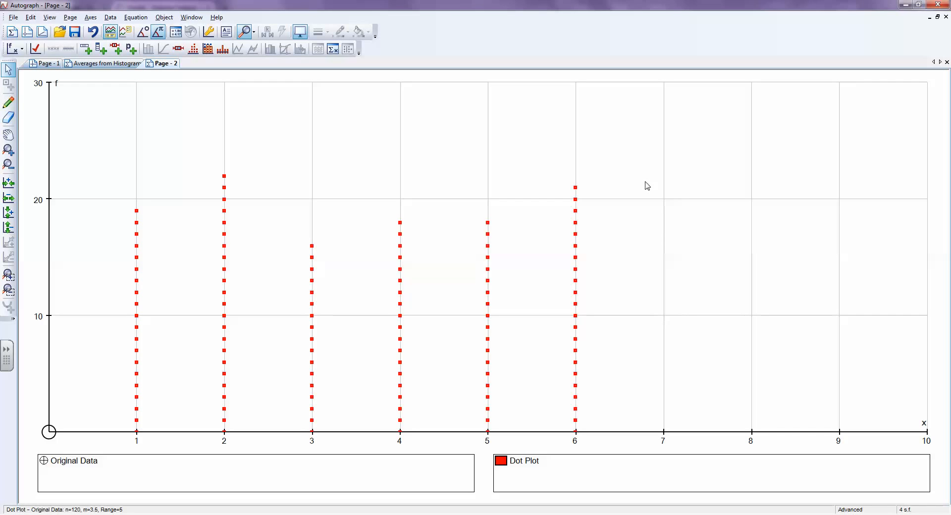
pyautogui.click(209, 32)
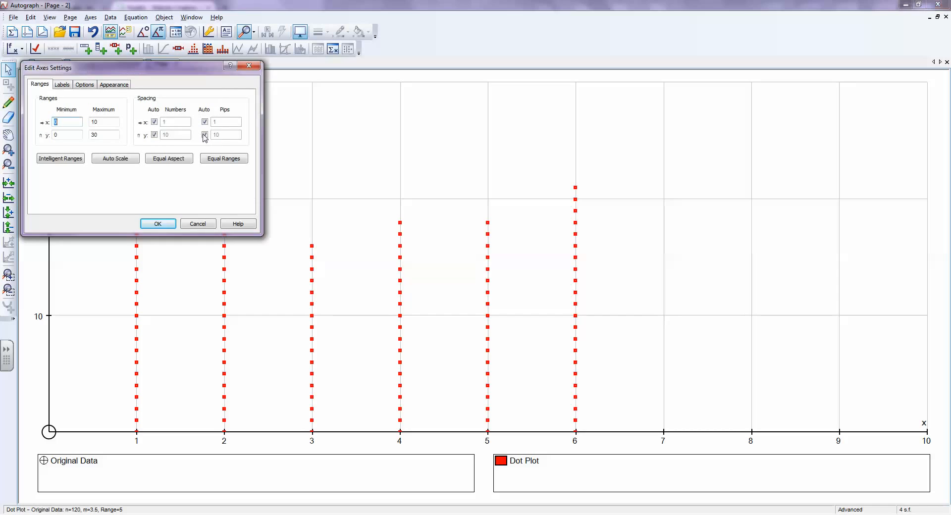
pyautogui.click(205, 135)
pyautogui.moveTo(227, 137); pyautogui.dragTo(211, 136)
pyautogui.write('2')
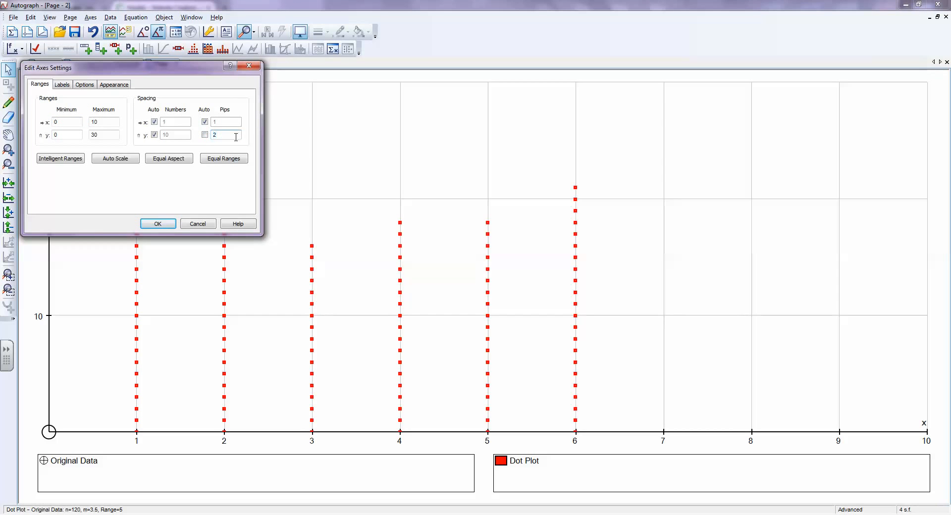
pyautogui.click(157, 224)
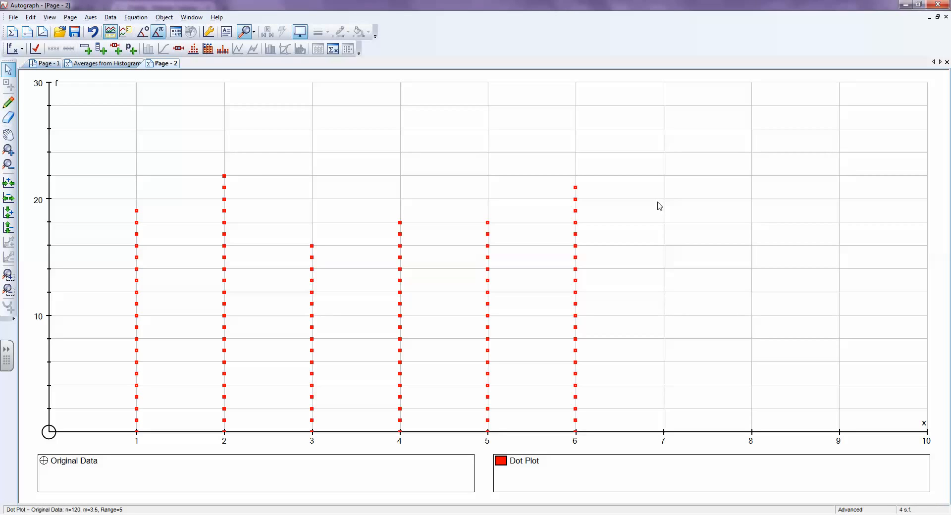
# Review the statistics results for Original Data, including mean, standard deviation, range and quartiles
pyautogui.click(332, 50)
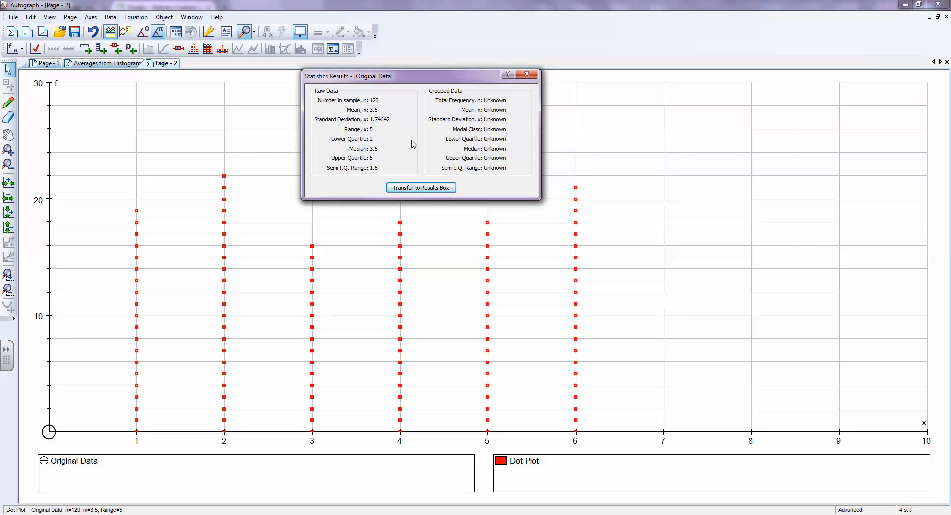
pyautogui.click(526, 77)
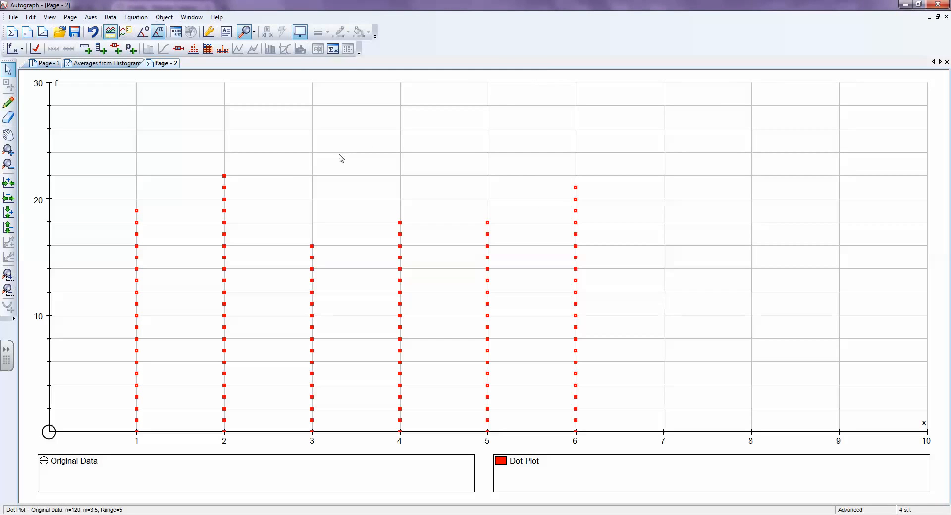
# Copy the x values of Original Data into a new raw data set
pyautogui.doubleClick(89, 461)
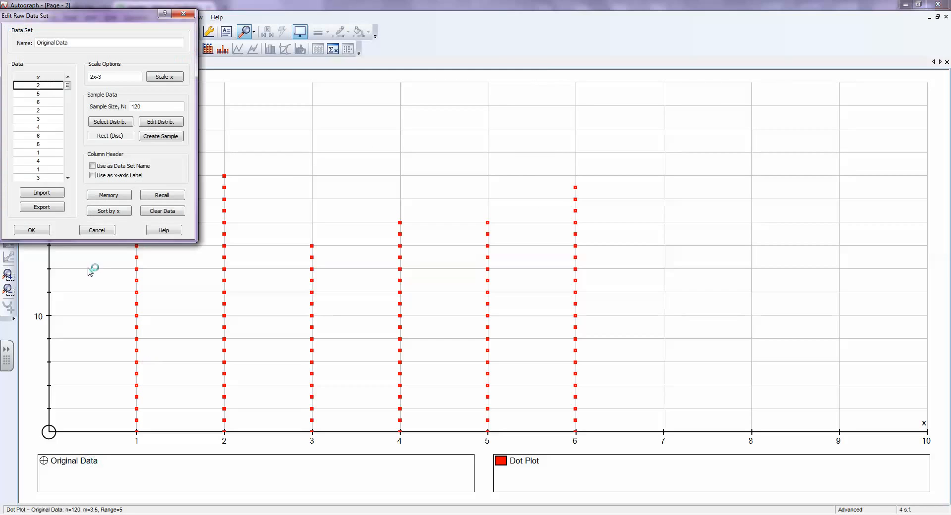
pyautogui.click(49, 78)
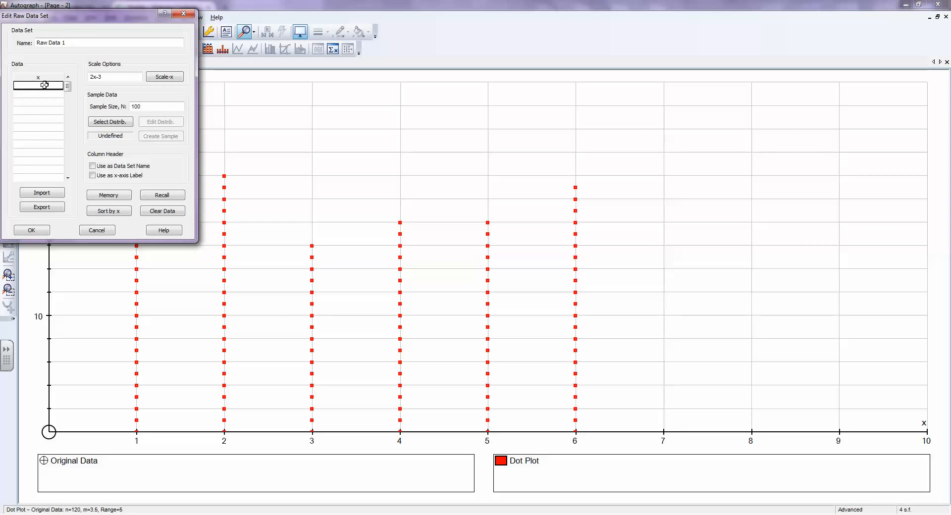
pyautogui.hotkey('ctrl', 'v')
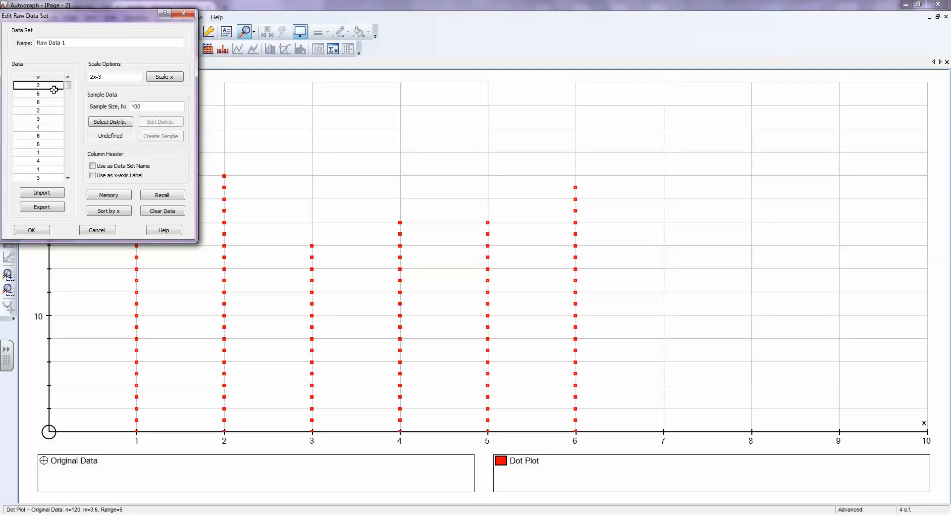
# Name the copied data set "Change +10", scale its x values by x+10 and add it to the page
pyautogui.click(70, 43)
pyautogui.moveTo(70, 43); pyautogui.dragTo(35, 43)
pyautogui.write('Ch')
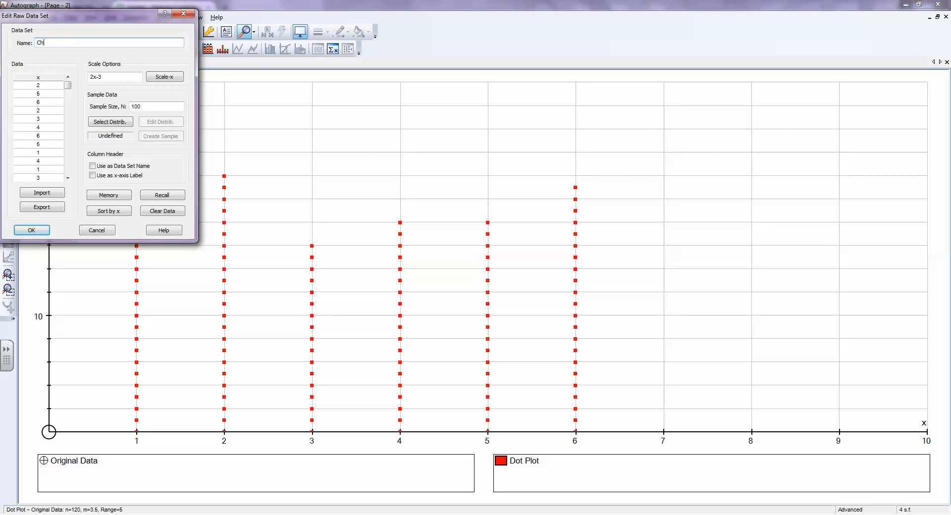
pyautogui.write('ange +10')
pyautogui.press('Tab')
pyautogui.write('x+10')
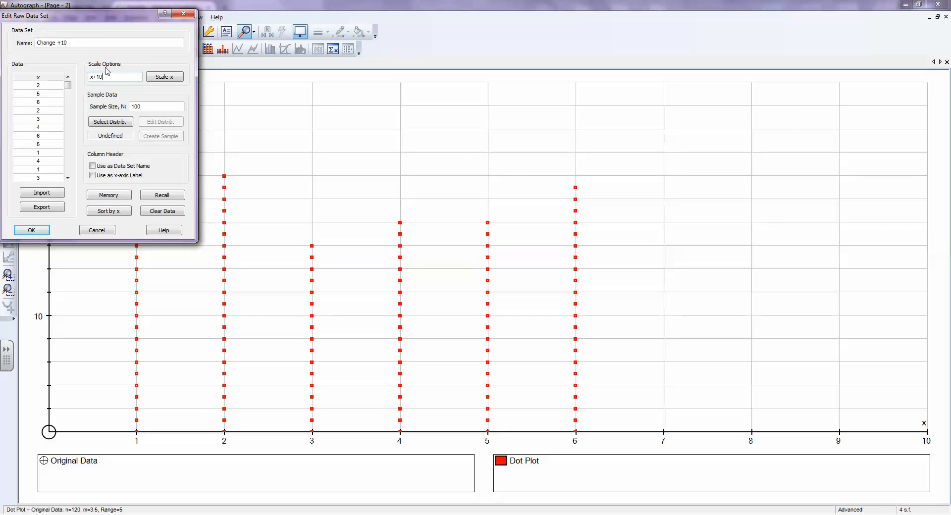
pyautogui.click(165, 78)
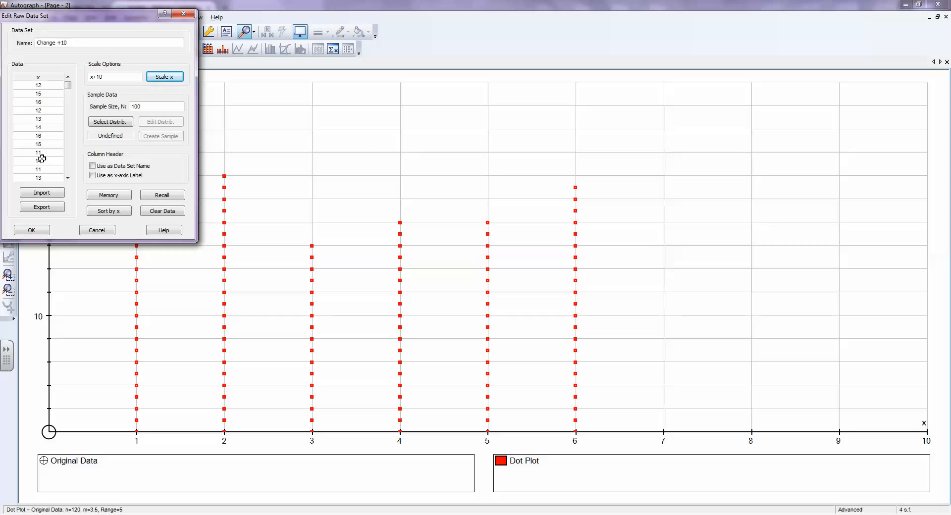
pyautogui.click(32, 230)
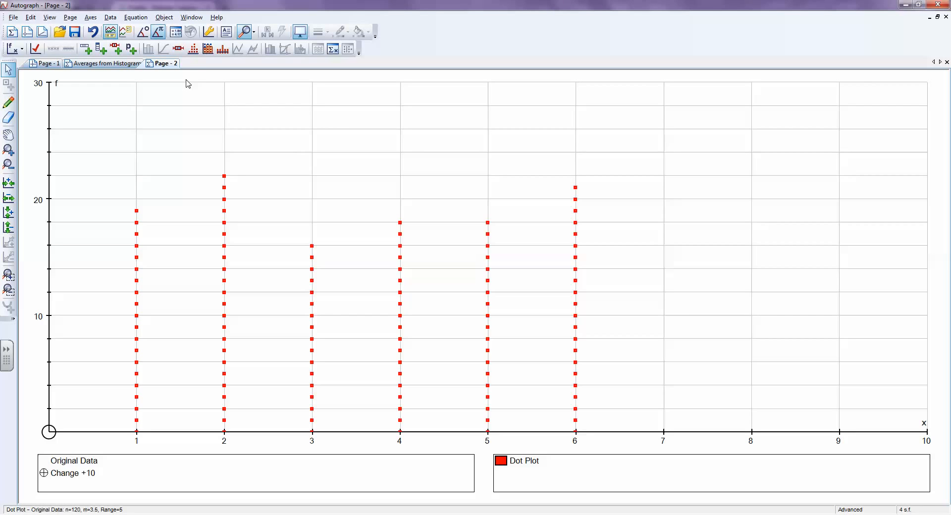
# Draw an upward dot plot of Change +10 with horizontal and vertical spacing of 1
pyautogui.click(193, 49)
pyautogui.doubleClick(141, 57)
pyautogui.write('1')
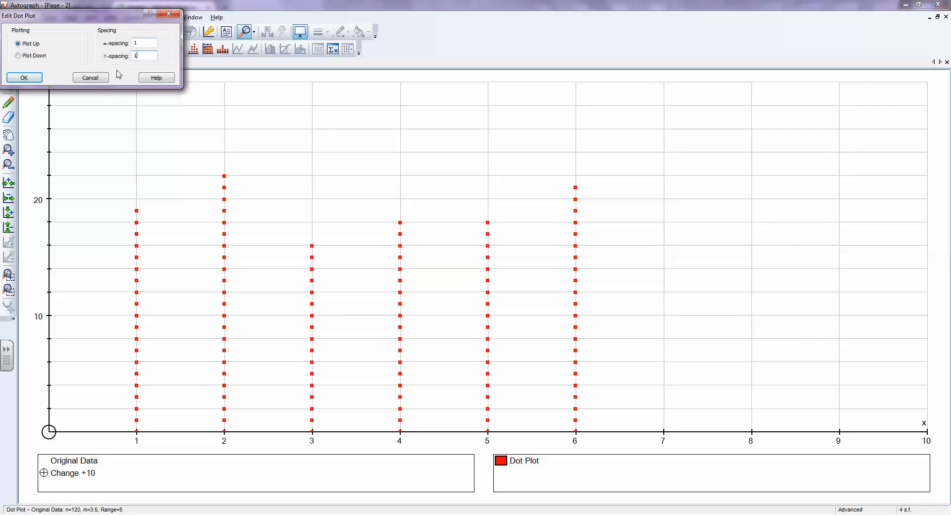
pyautogui.click(24, 78)
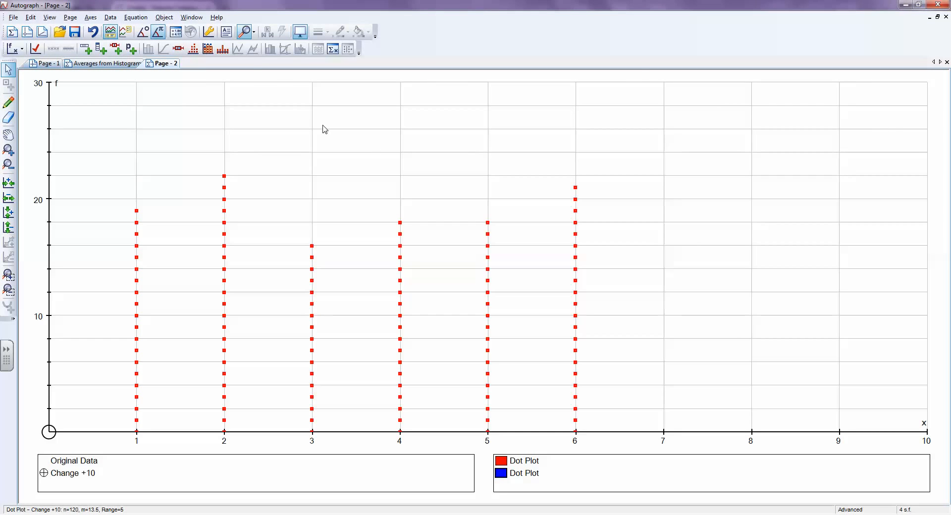
# Extend the x-axis range to a maximum of 20
pyautogui.click(208, 32)
pyautogui.write('20')
pyautogui.press('Return')
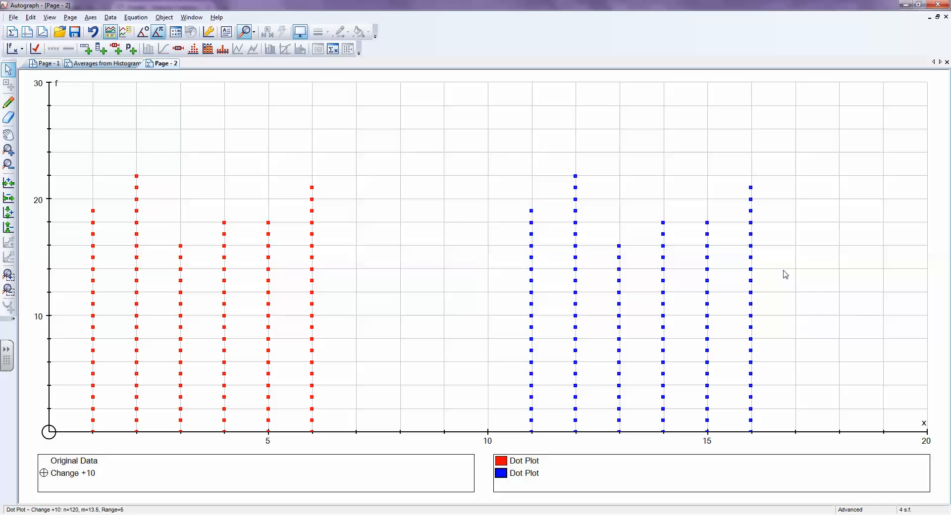
# Review the statistics results for Change +10 to compare its averages and spread with the original data
pyautogui.moveTo(279, 83); pyautogui.dragTo(450, 88)
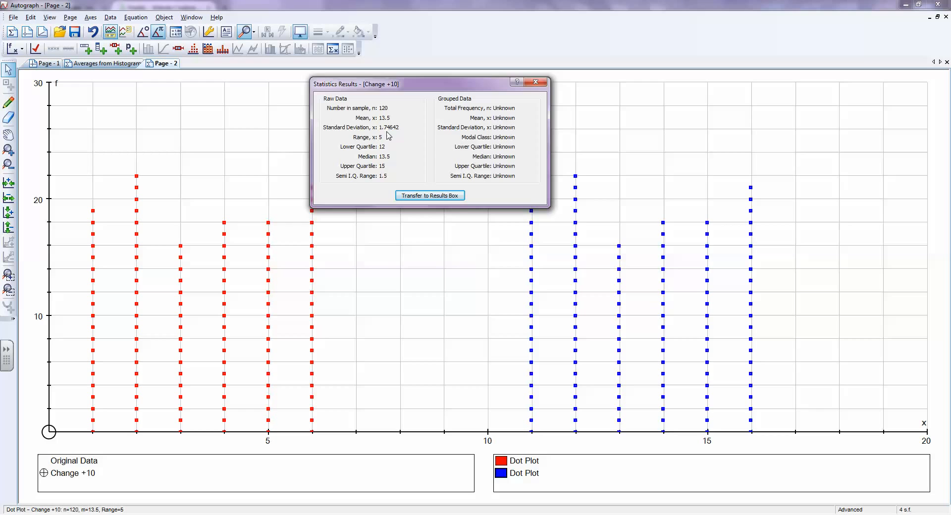
pyautogui.press('Escape')
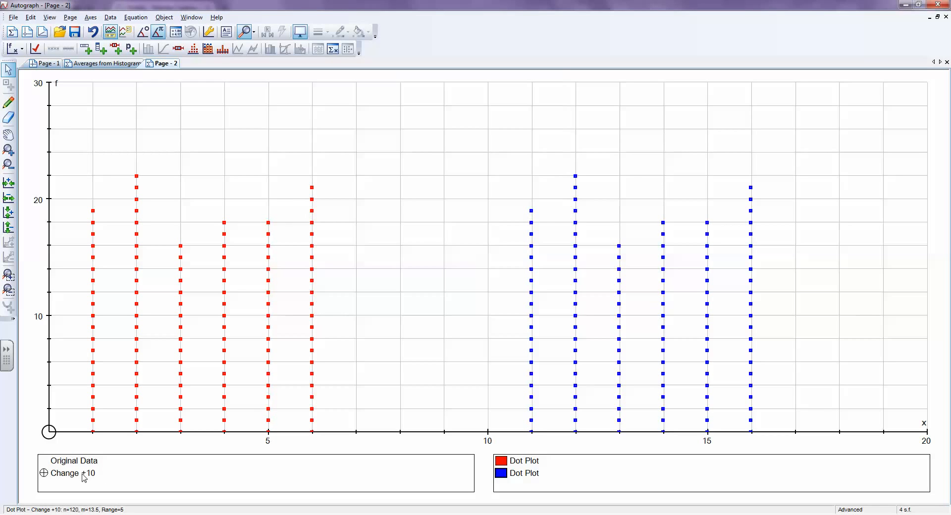
# Add another copy of the original values as a raw data set named "Change x3", scaling x by 3x
pyautogui.click(101, 48)
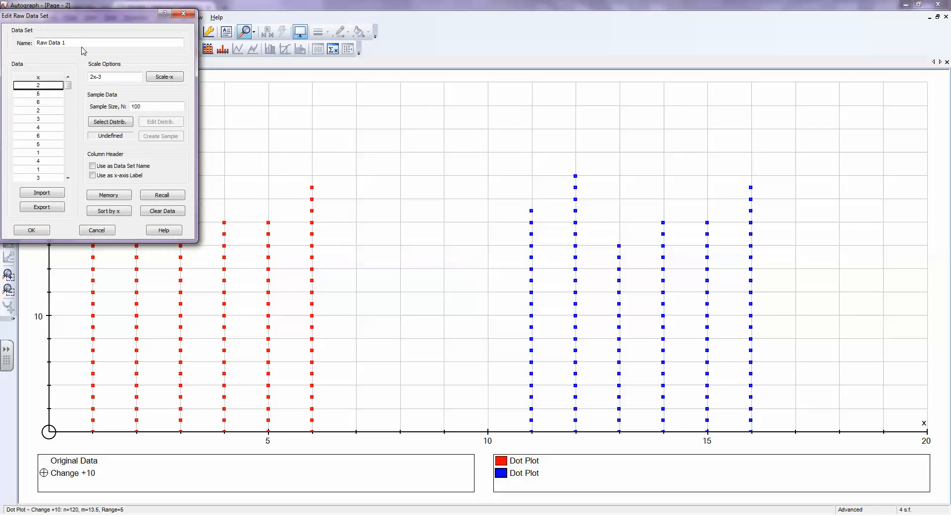
pyautogui.hotkey('ctrl', 'a')
pyautogui.write('Chan')
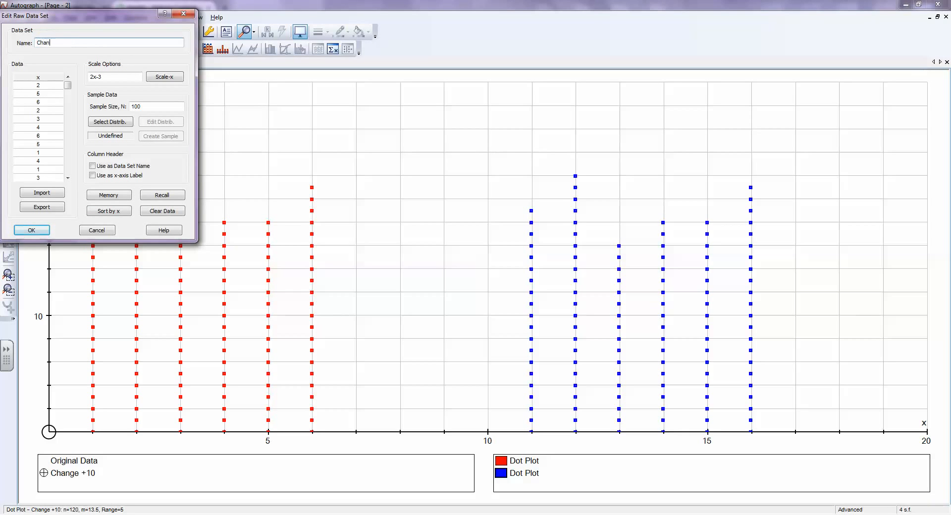
pyautogui.write('ge x3')
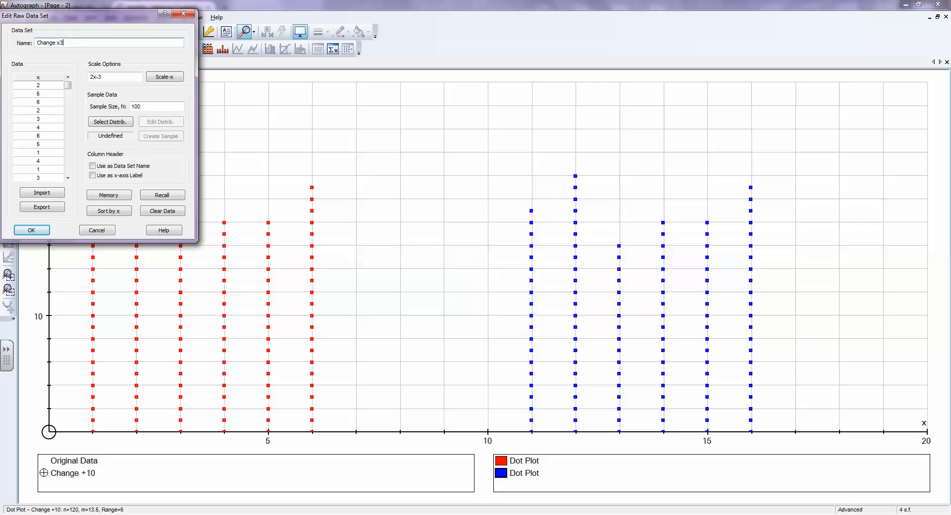
pyautogui.press('Tab')
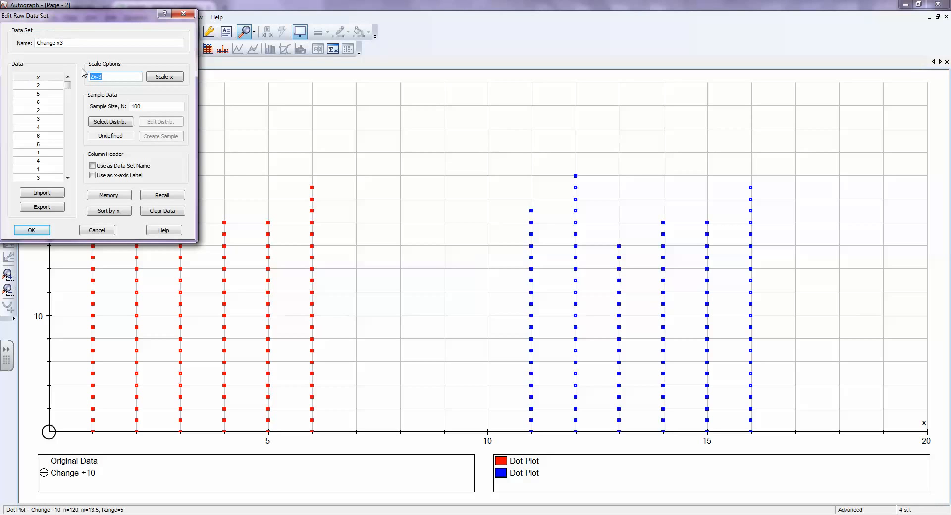
pyautogui.write('3x')
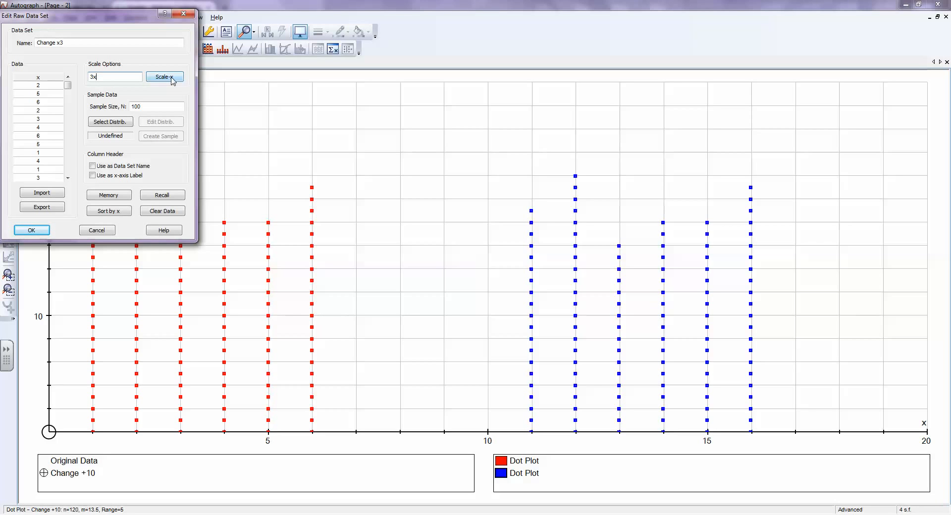
pyautogui.click(43, 231)
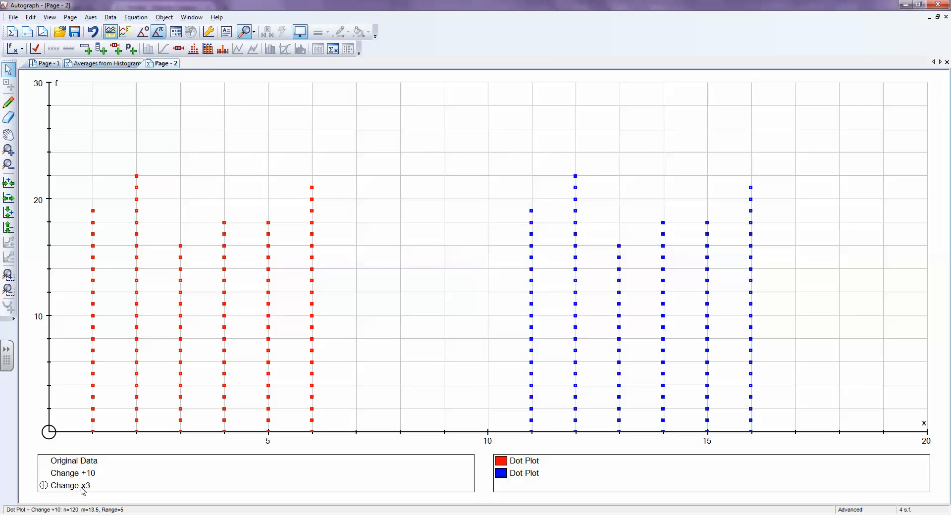
# Draw an upward dot plot of Change x3 with horizontal and vertical spacing of 1
pyautogui.click(193, 53)
pyautogui.doubleClick(146, 40)
pyautogui.write('1')
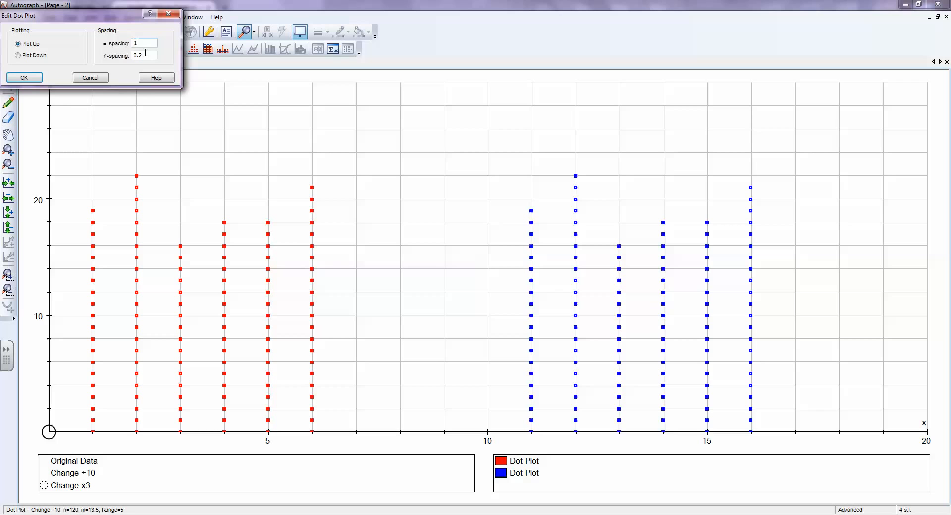
pyautogui.press('Return')
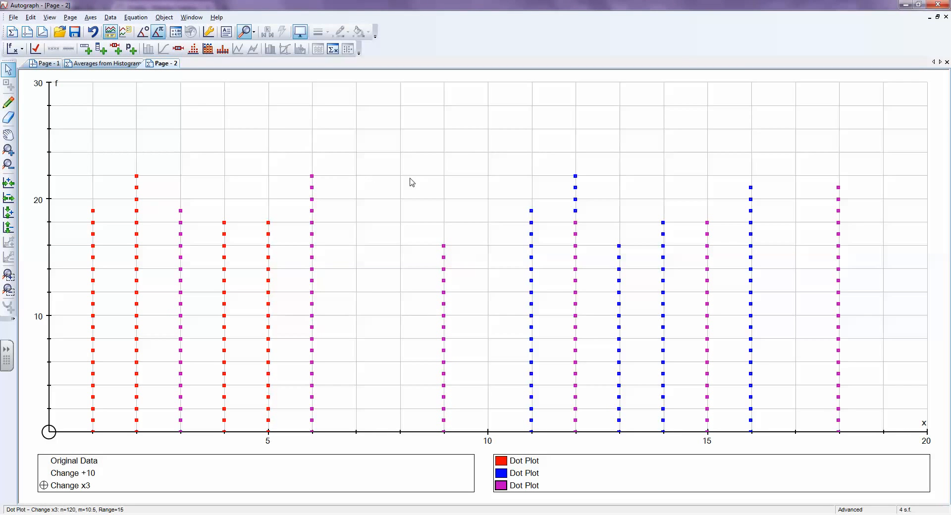
# Examine the Change x3 dot plot and its statistics results, including mean, standard deviation, range and quartiles
pyautogui.click(312, 176)
pyautogui.click(373, 171)
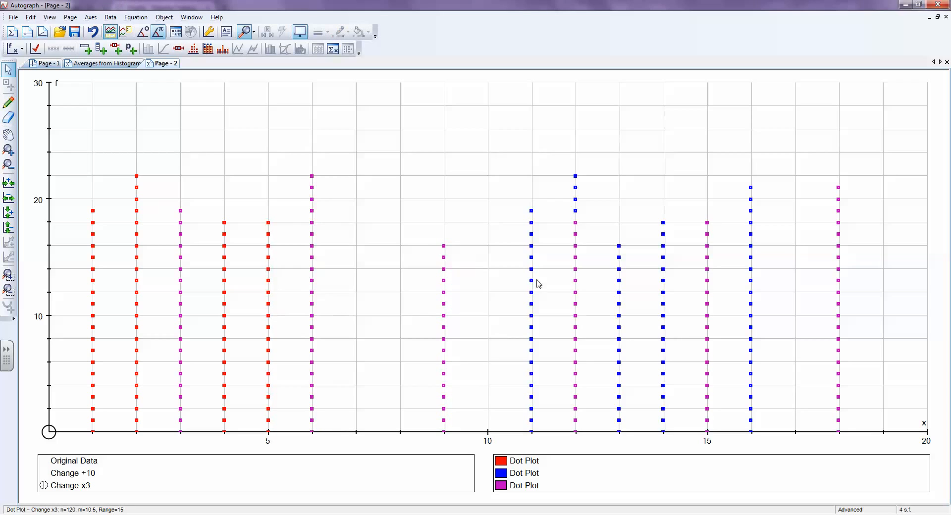
pyautogui.click(336, 55)
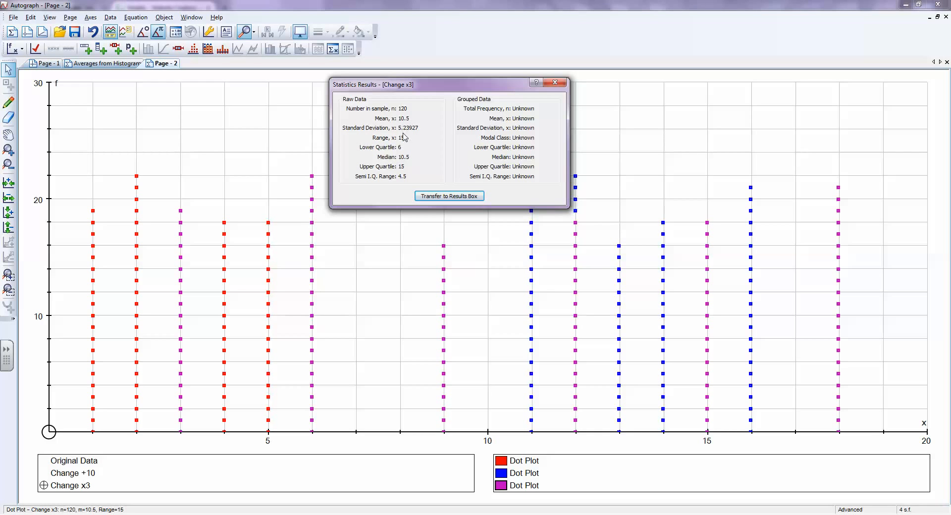
pyautogui.click(555, 83)
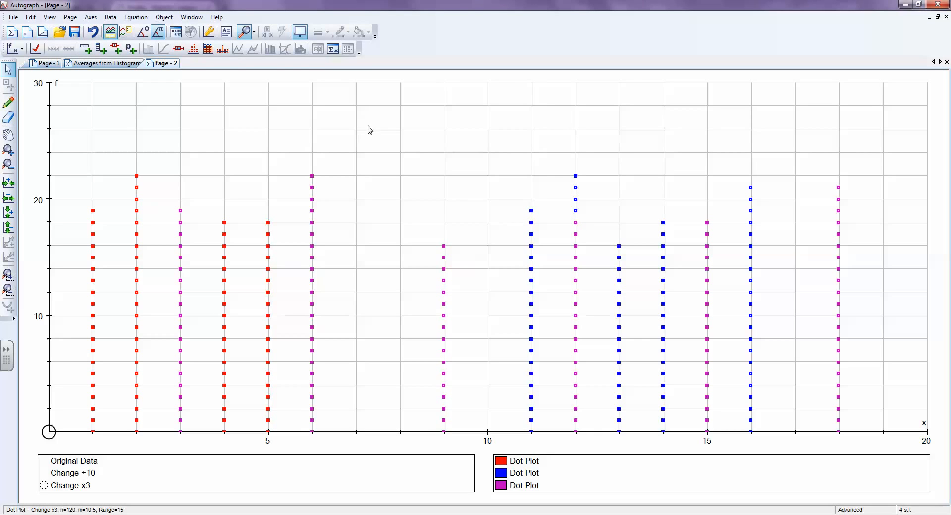
# Add another copy of the original values as a raw data set named "Change 2x-3", scaling x by 2x-3
pyautogui.click(100, 49)
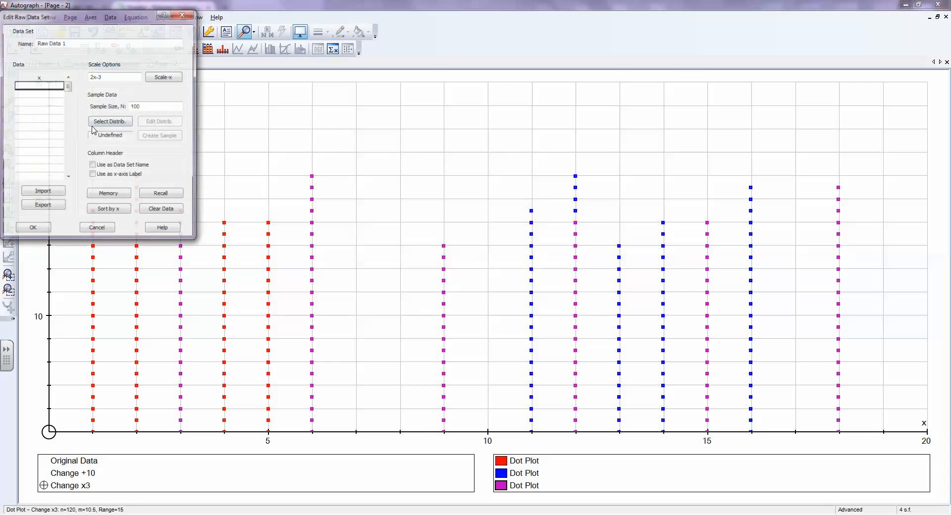
pyautogui.hotkey('ctrl', 'v')
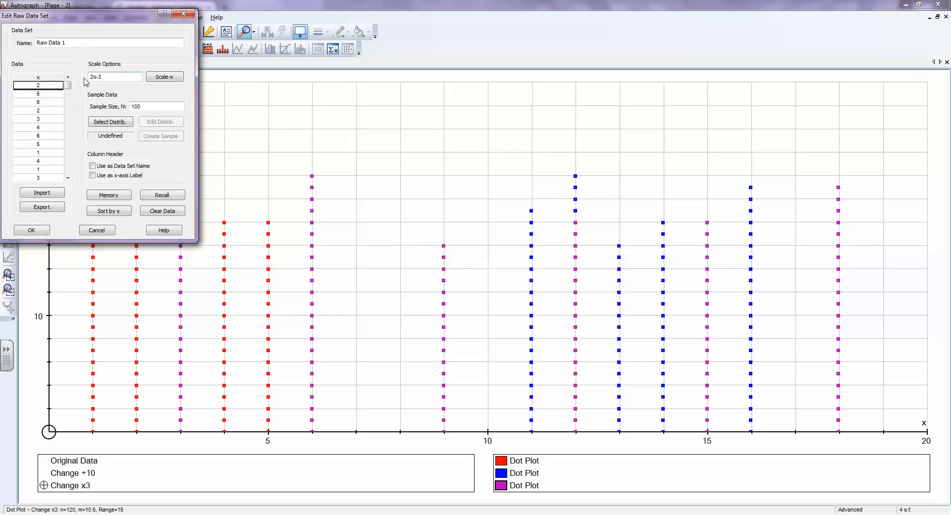
pyautogui.moveTo(73, 43); pyautogui.dragTo(3, 42)
pyautogui.write('Change')
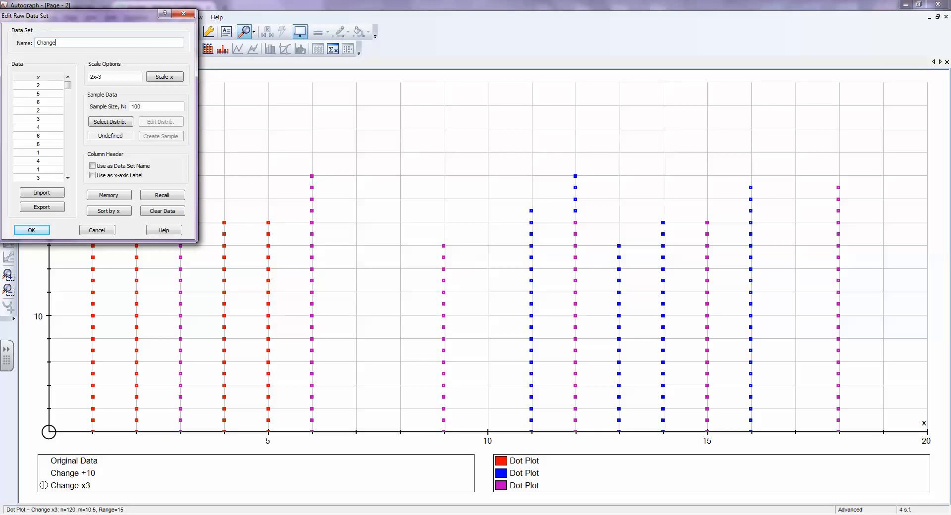
pyautogui.write(' 2x-3')
pyautogui.click(164, 78)
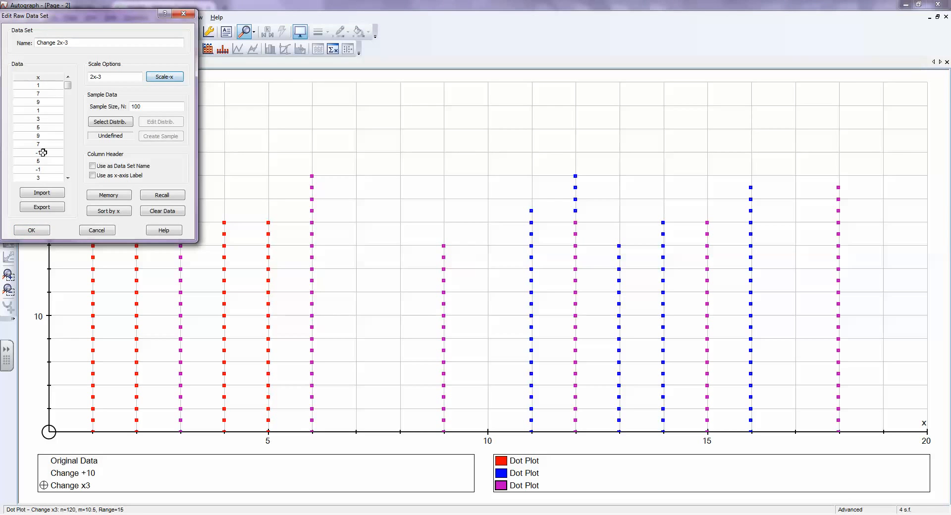
pyautogui.click(37, 232)
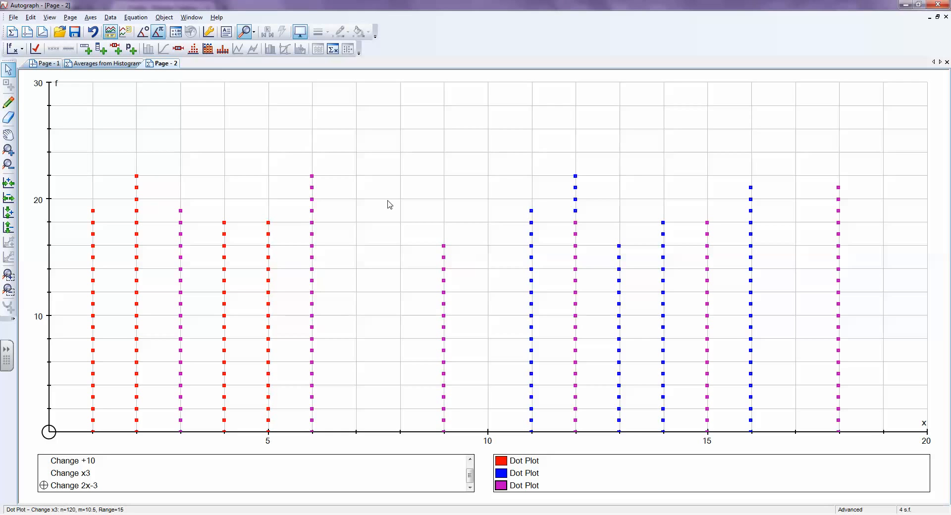
# Draw an upward dot plot of Change 2x-3 with horizontal and vertical spacing of 1
pyautogui.click(194, 53)
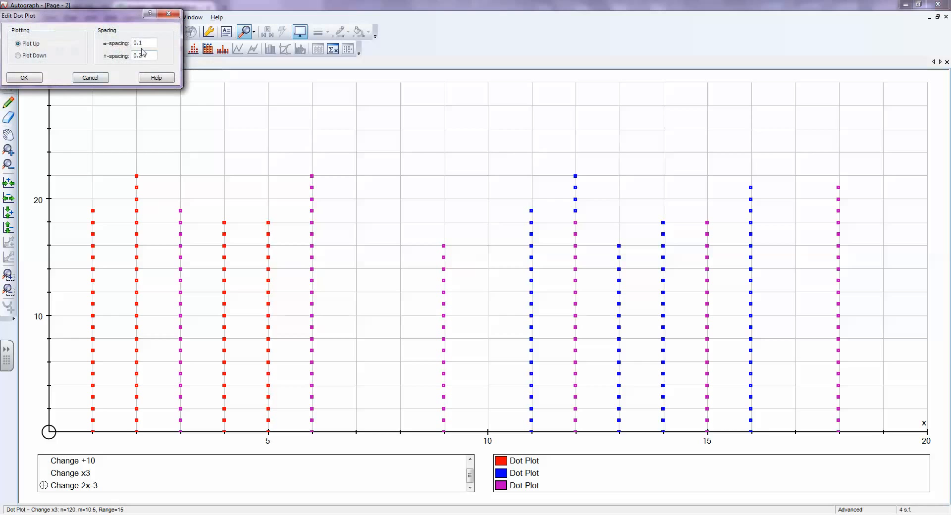
pyautogui.write('1')
pyautogui.press('Tab')
pyautogui.write('1')
pyautogui.click(33, 80)
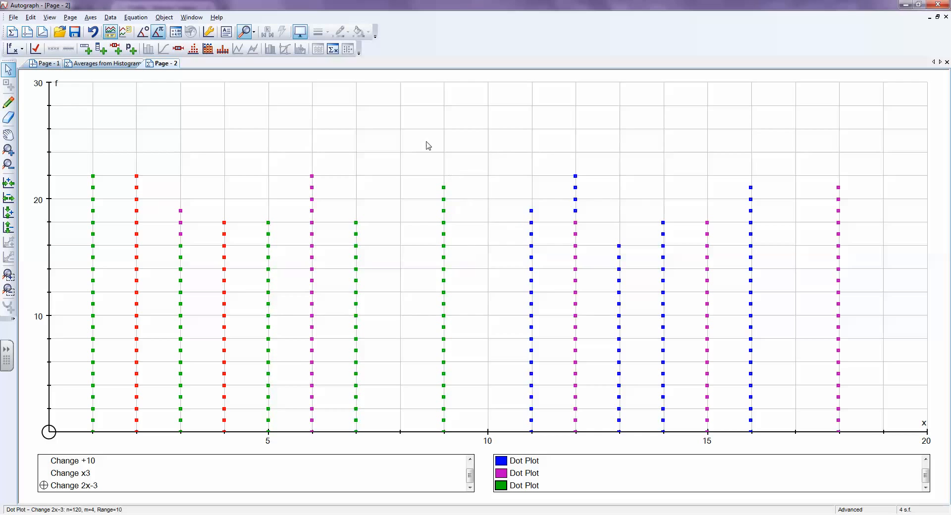
# Set the x-axis minimum to -5 so the graph range covers the negative values of Change 2x-3
pyautogui.click(210, 36)
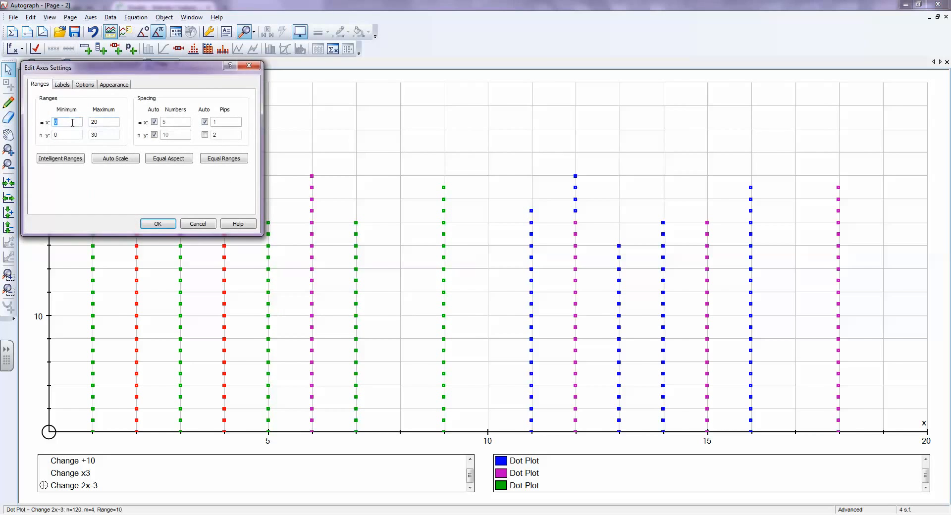
pyautogui.write('-5')
pyautogui.click(157, 223)
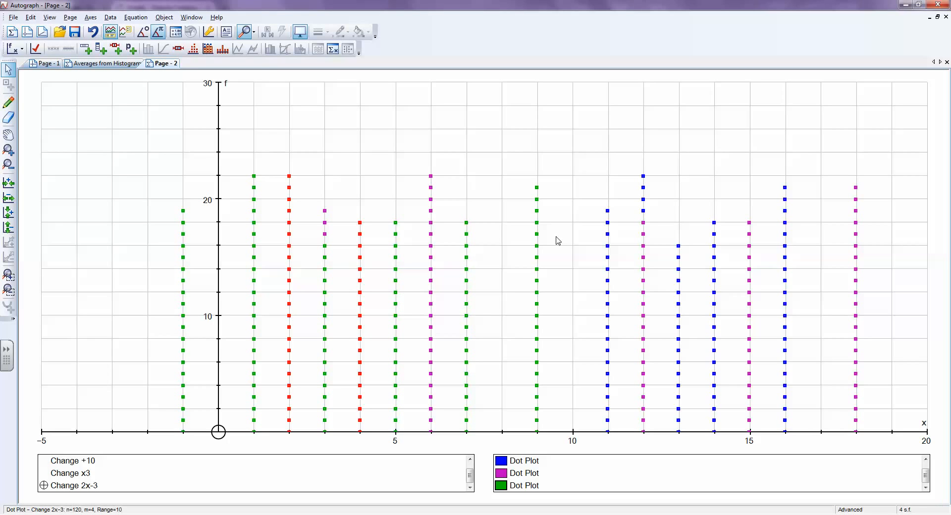
# Review the statistics results for Change 2x-3 and switch to the Linear Transformations of data workbook in Excel
pyautogui.click(333, 49)
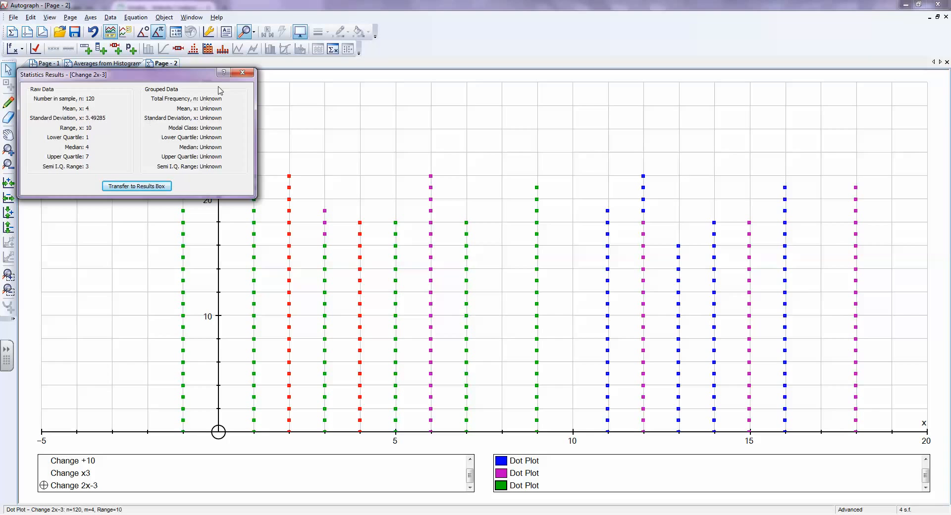
pyautogui.click(242, 73)
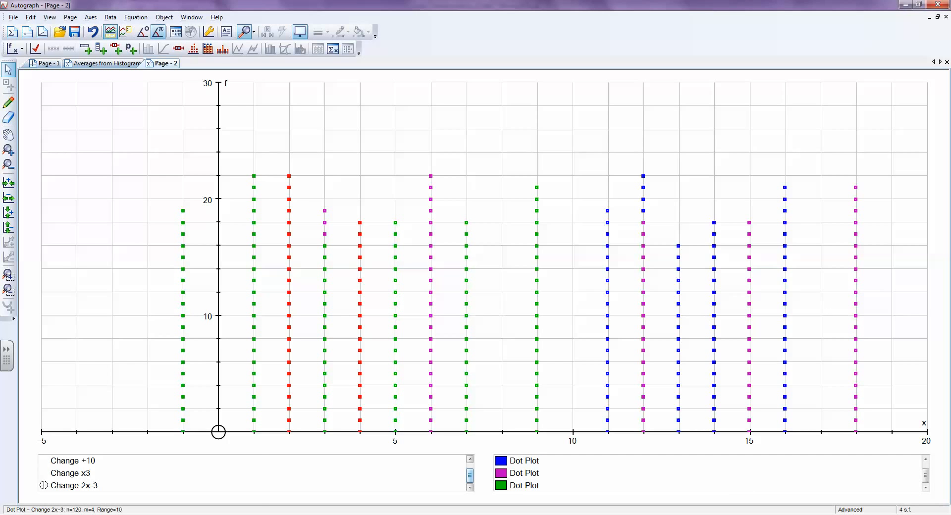
pyautogui.click(197, 514)
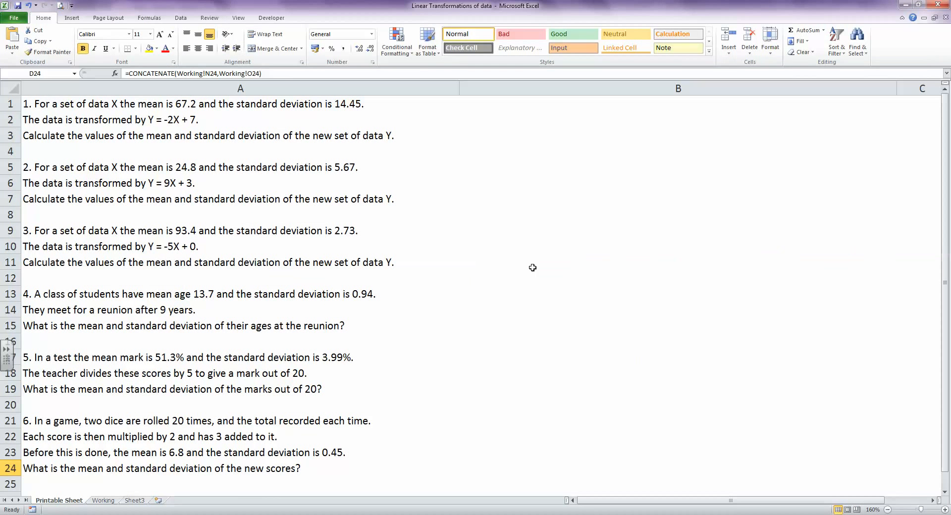